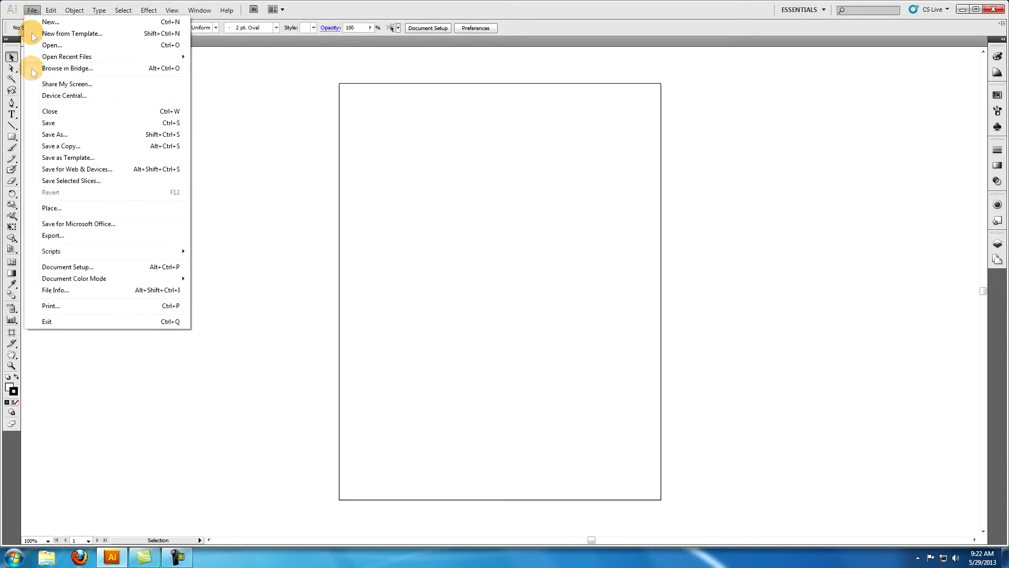
Save the blank document as Adobe Illustrator file "Illustrator Pen Tool Introduction", overwriting the existing file of that name
left_click(33, 130)
left_click(359, 95)
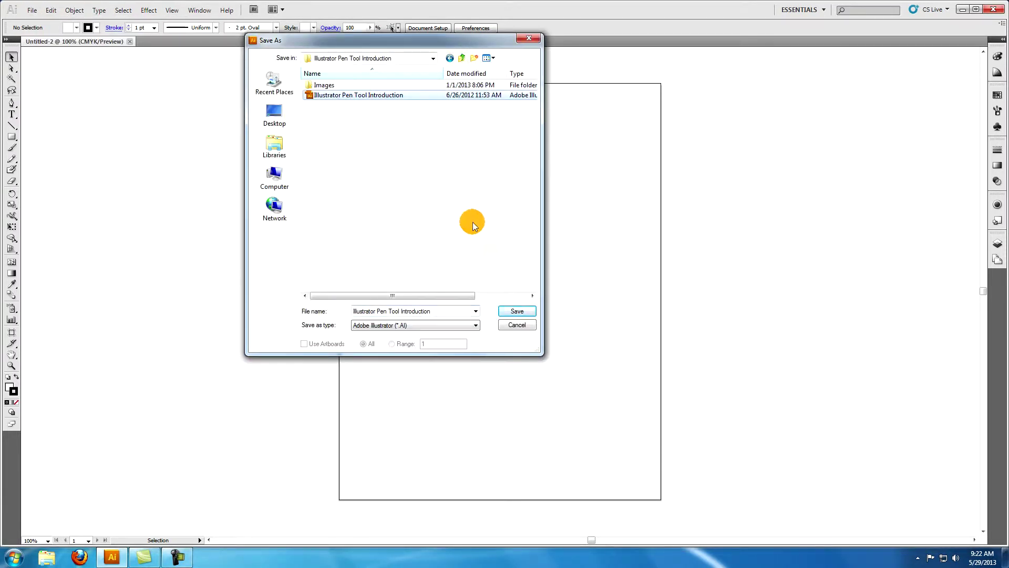
left_click(506, 311)
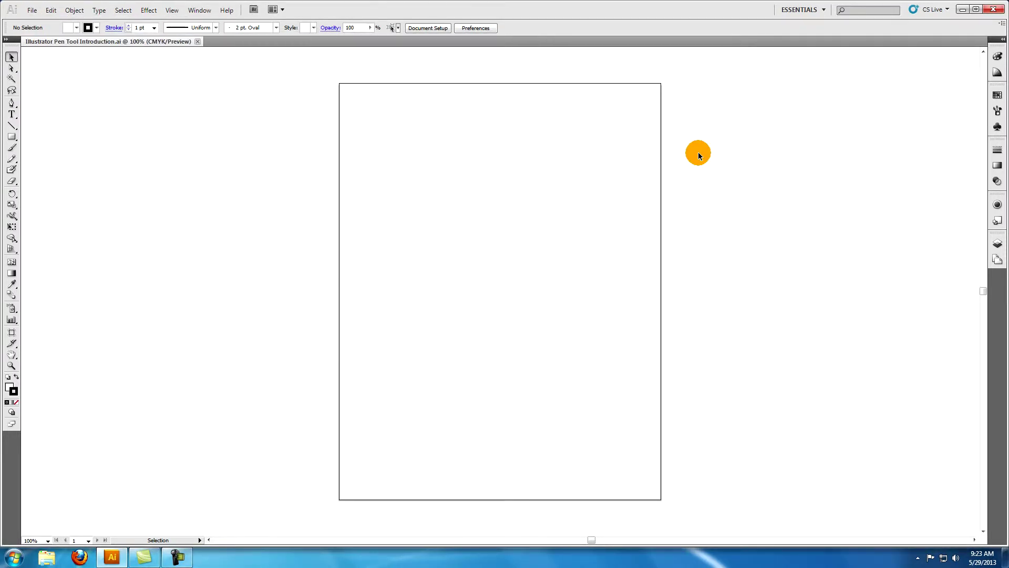
Draw an open zigzag of six straight segments across the upper part of the artboard with the Pen tool
left_click(12, 104)
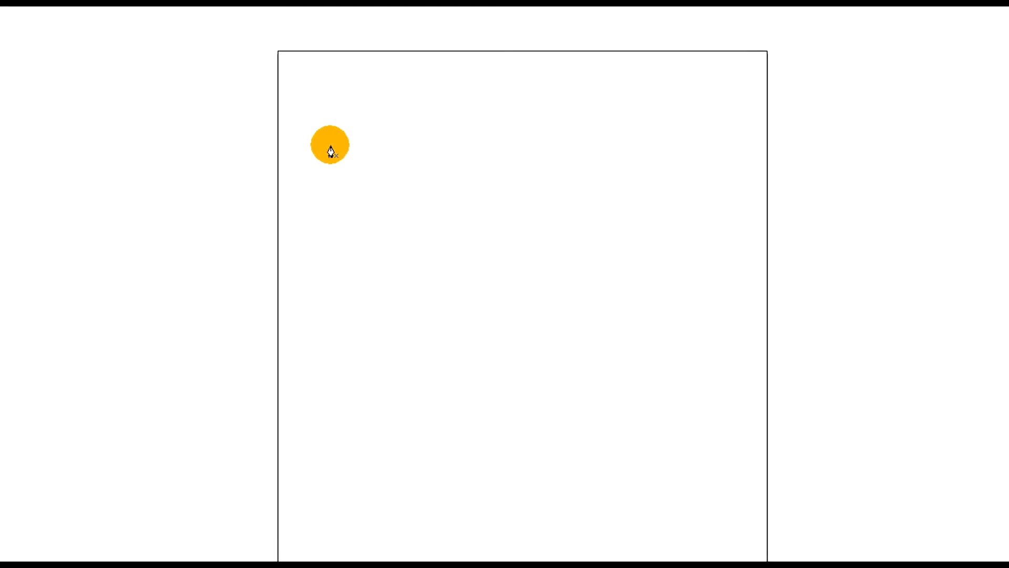
left_click(297, 137)
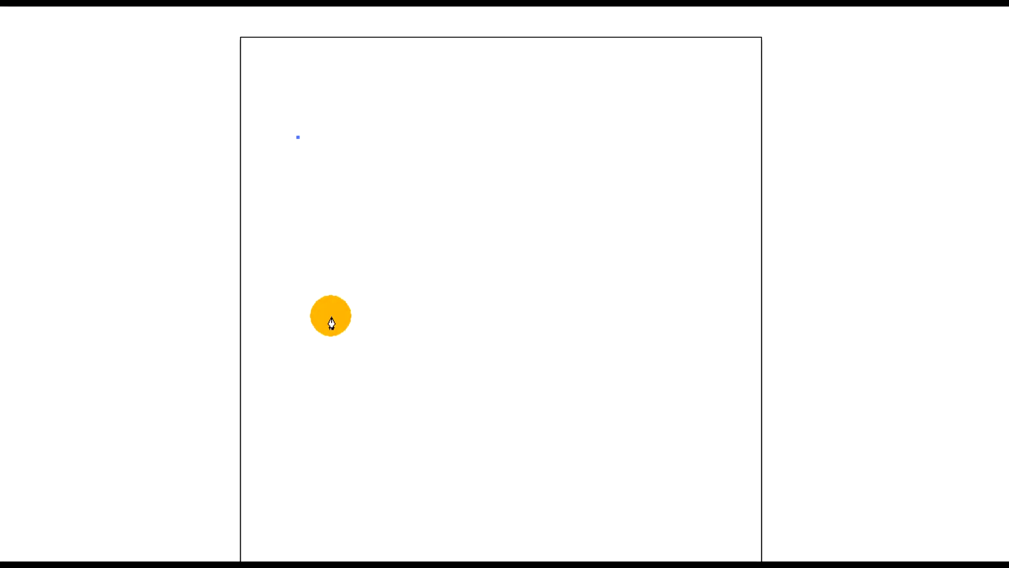
left_click(384, 136)
left_click(412, 314)
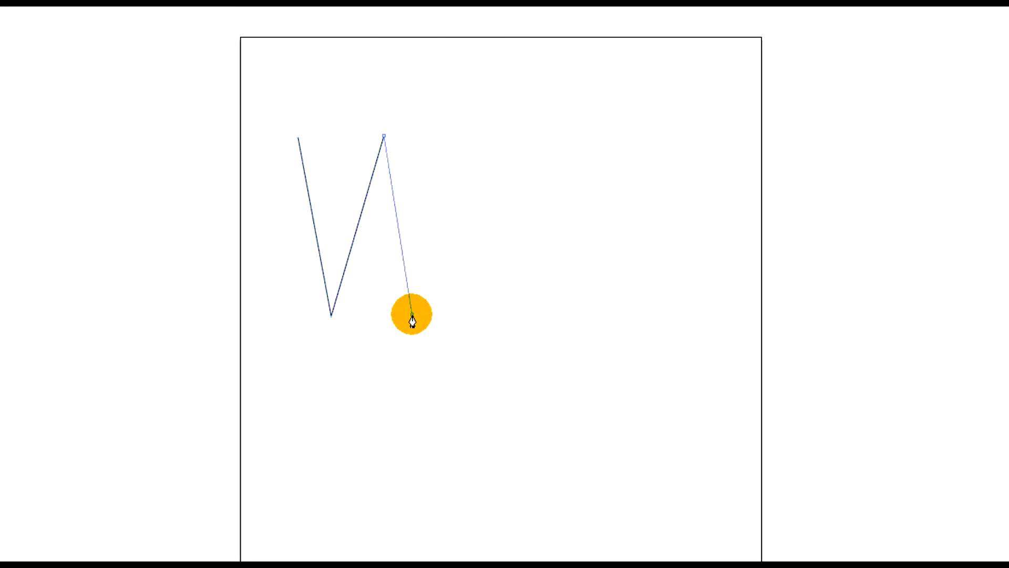
left_click(452, 135)
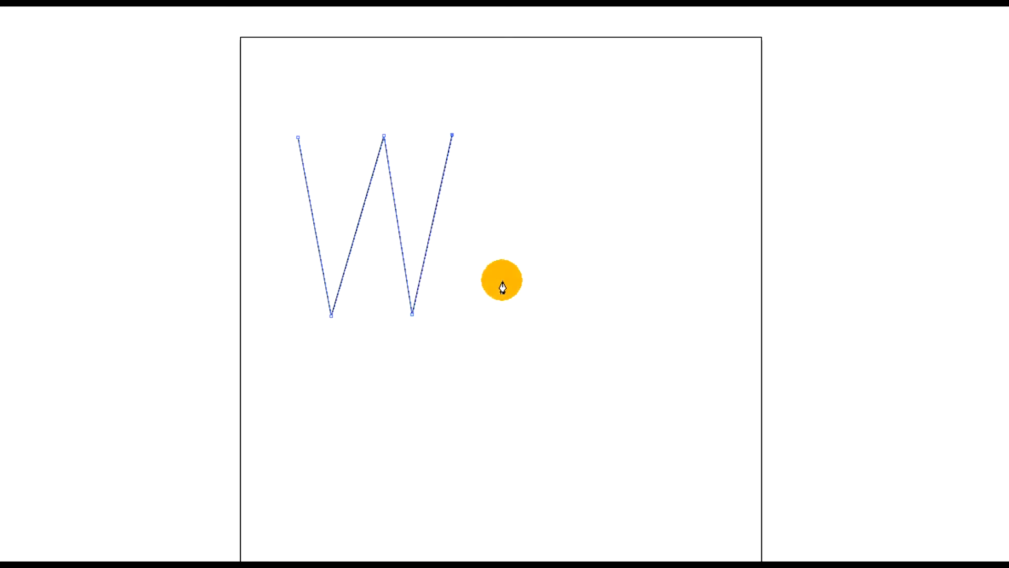
left_click(514, 323)
left_click(555, 125)
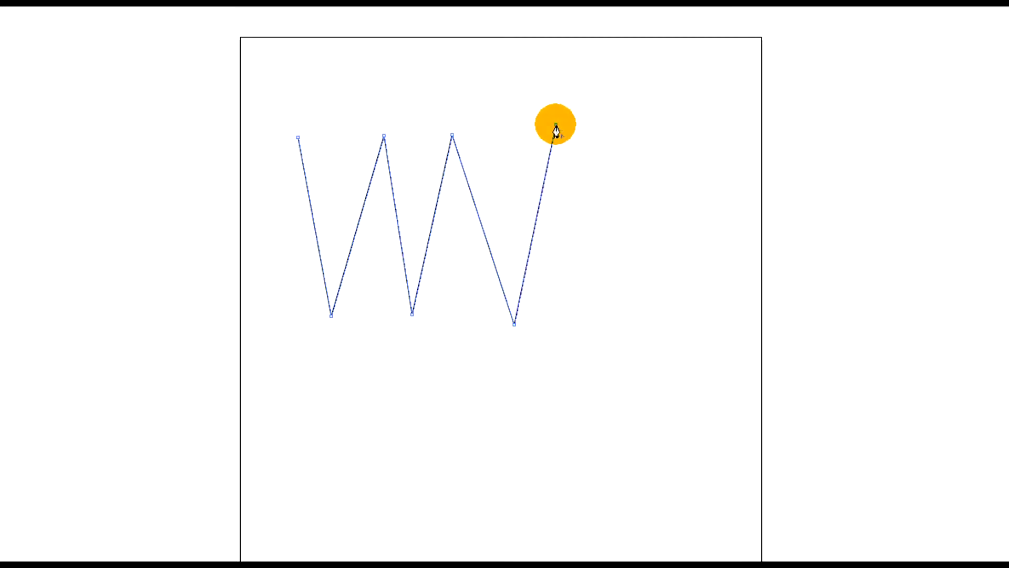
Continue the zigzag with straight segments around its right, lower and left sides and close the path at its starting anchor
left_click(658, 287)
left_click(573, 430)
left_click(396, 435)
left_click(291, 367)
left_click(280, 204)
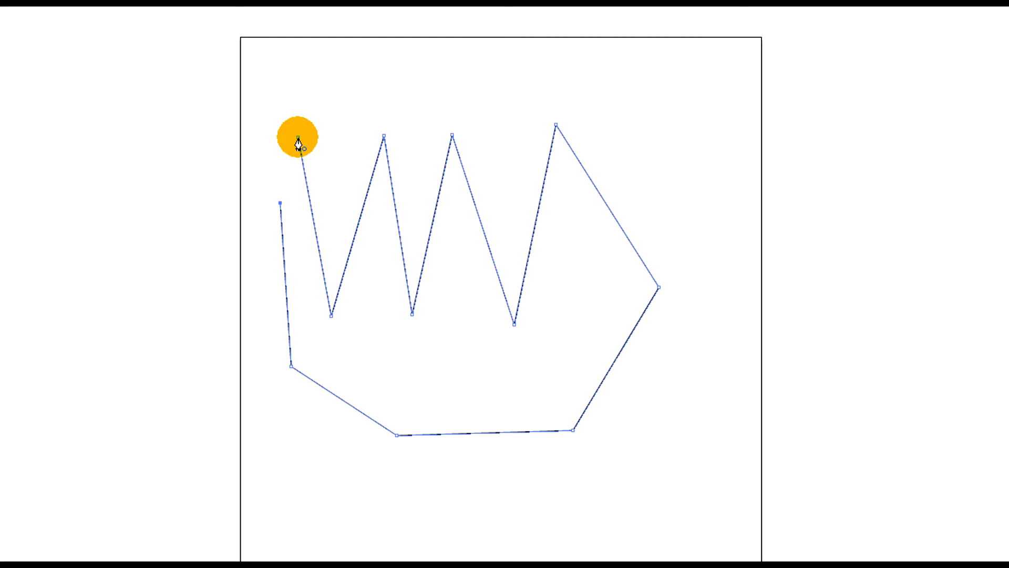
left_click(298, 139)
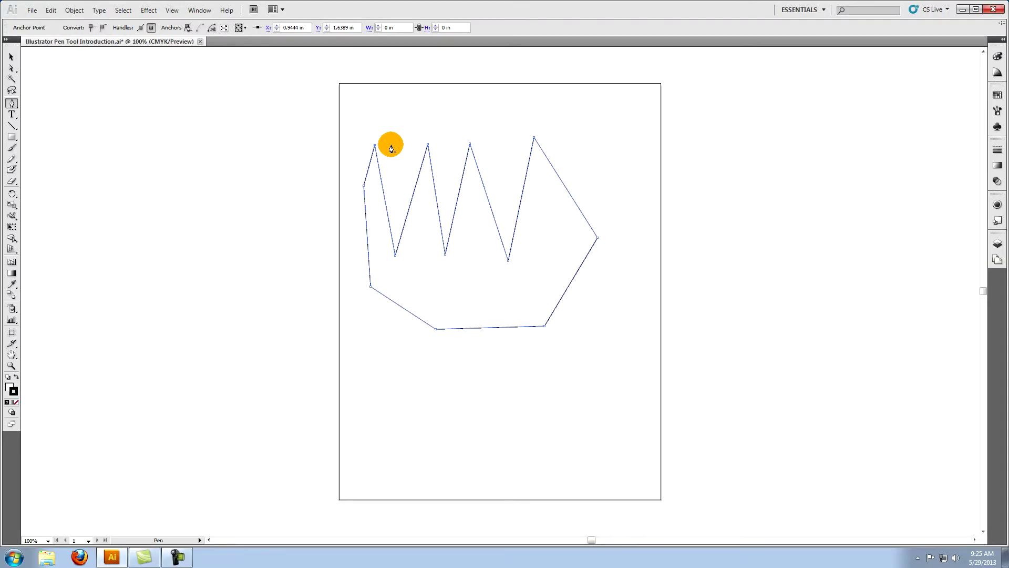
Undo the closing segment of the path and deselect the open shape
key("ctrl+z")
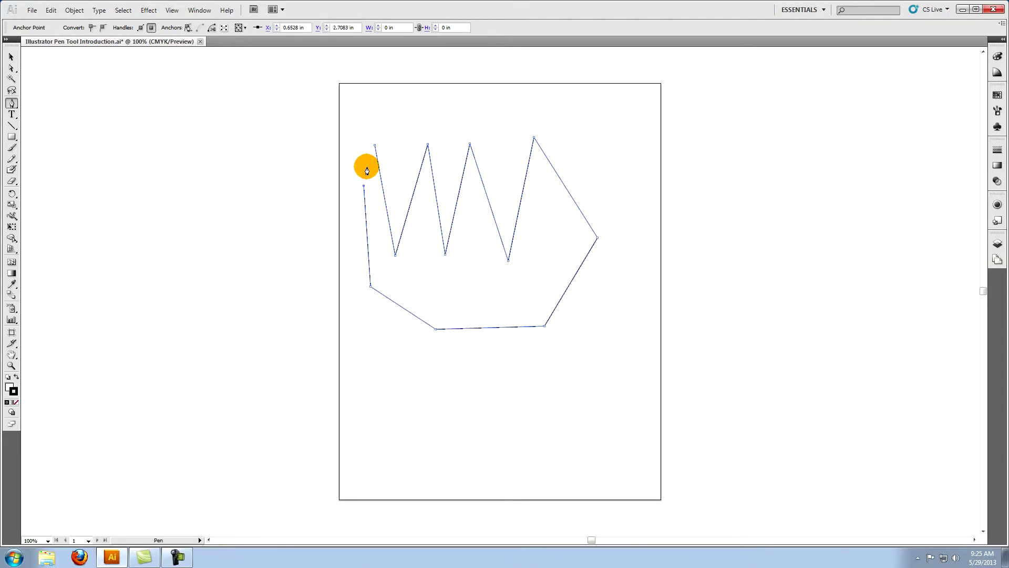
left_click(11, 56)
left_click(630, 187)
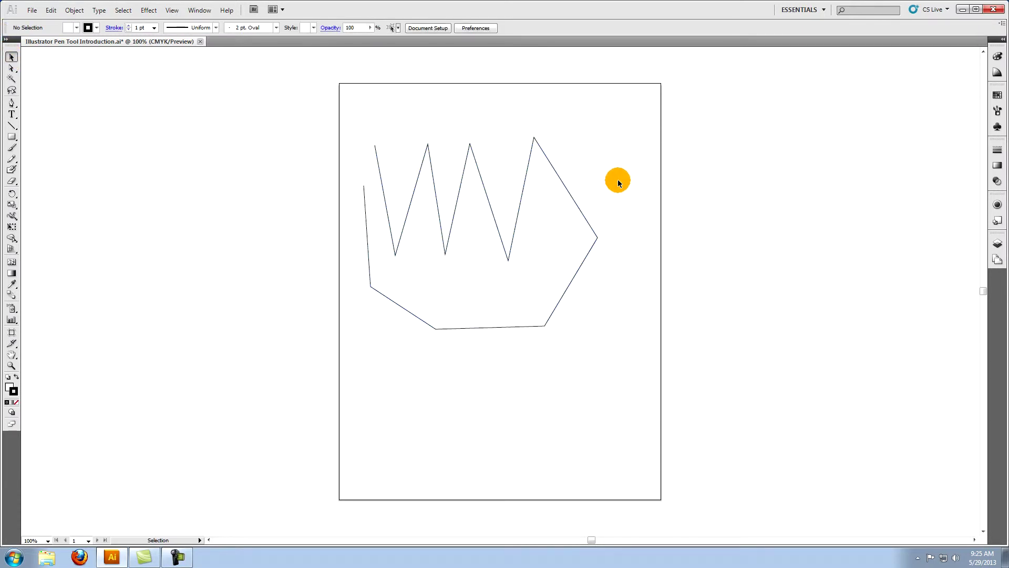
Reshape the open path with Direct Selection by moving its first anchor rightward above the first valley and shifting its lower-left part inward
left_click(11, 69)
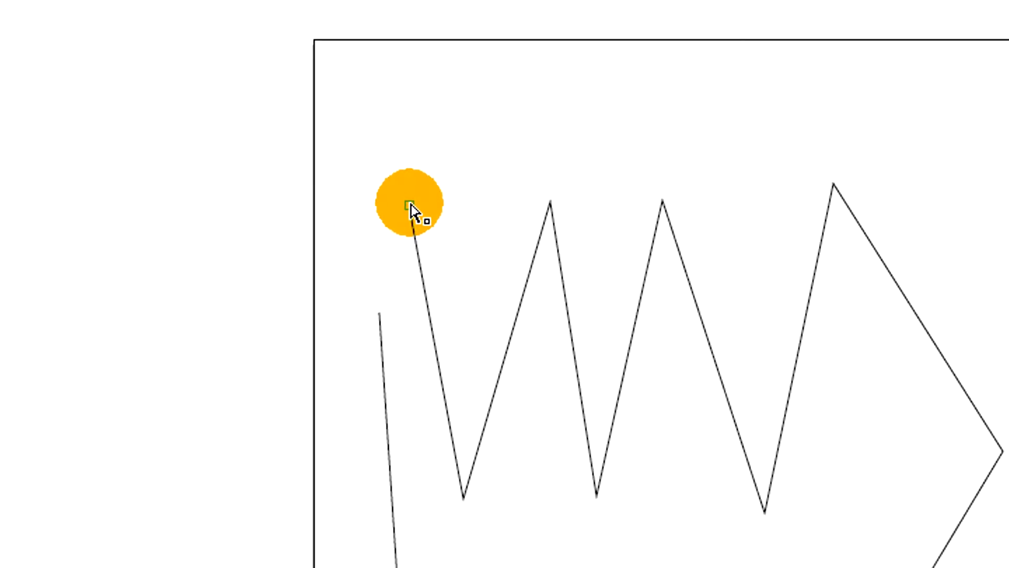
left_click(412, 206)
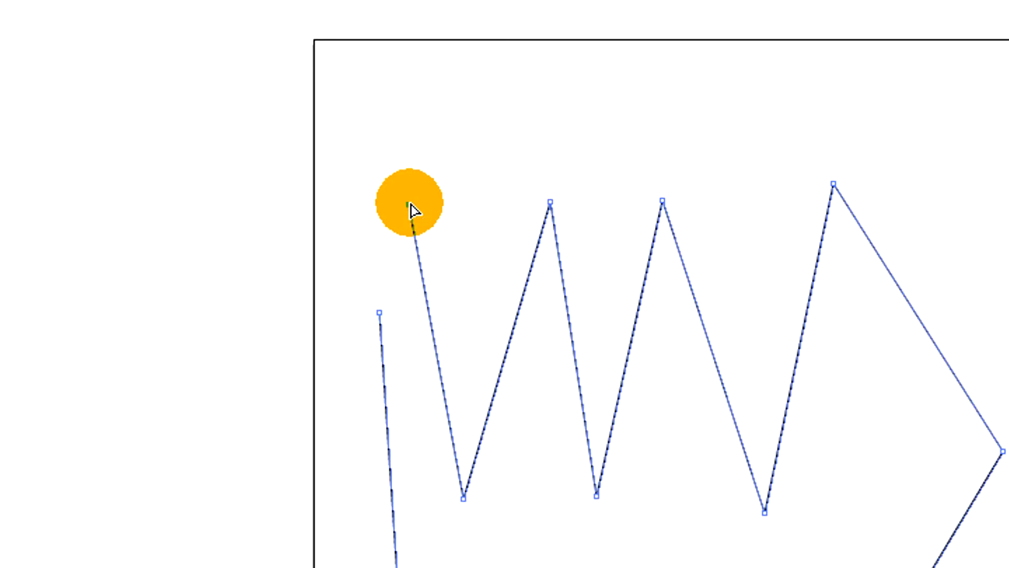
left_click_drag(411, 207, 463, 208)
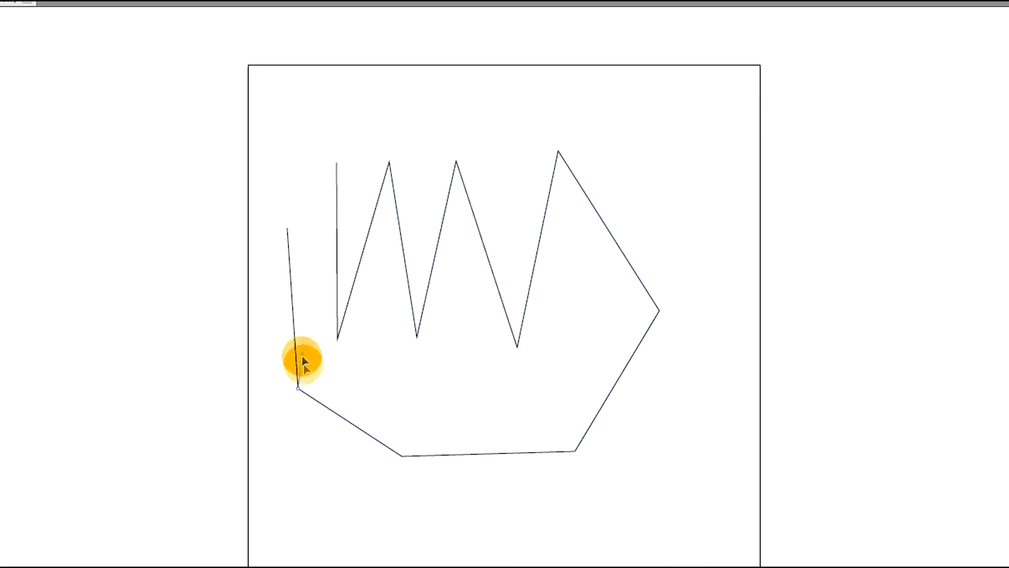
left_click_drag(302, 362, 547, 386)
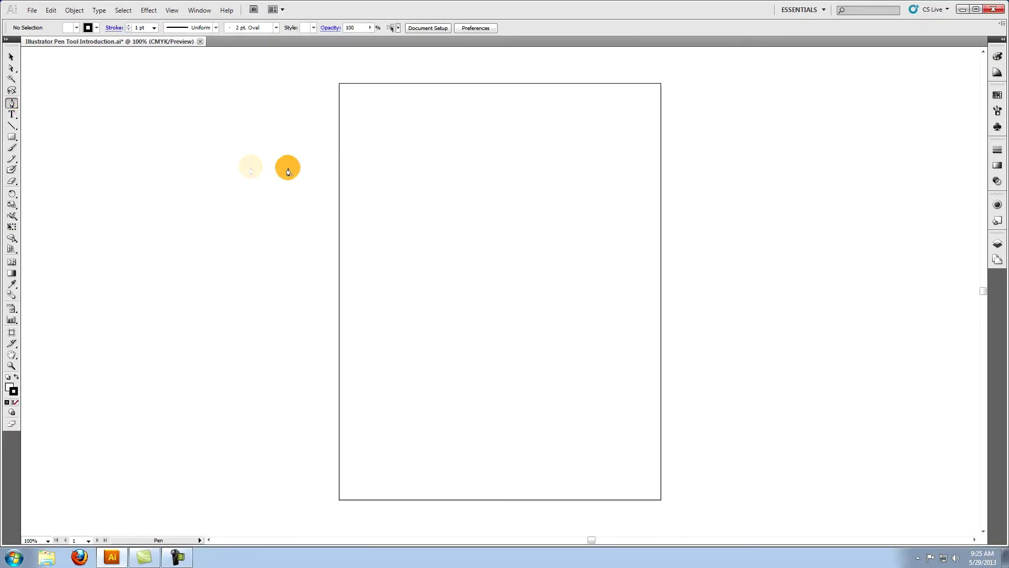
Draw a Pen path constrained to 45-degree increments, starting with a horizontal segment about 4.1 in long and a vertical one about 3.1 in
left_click(407, 177)
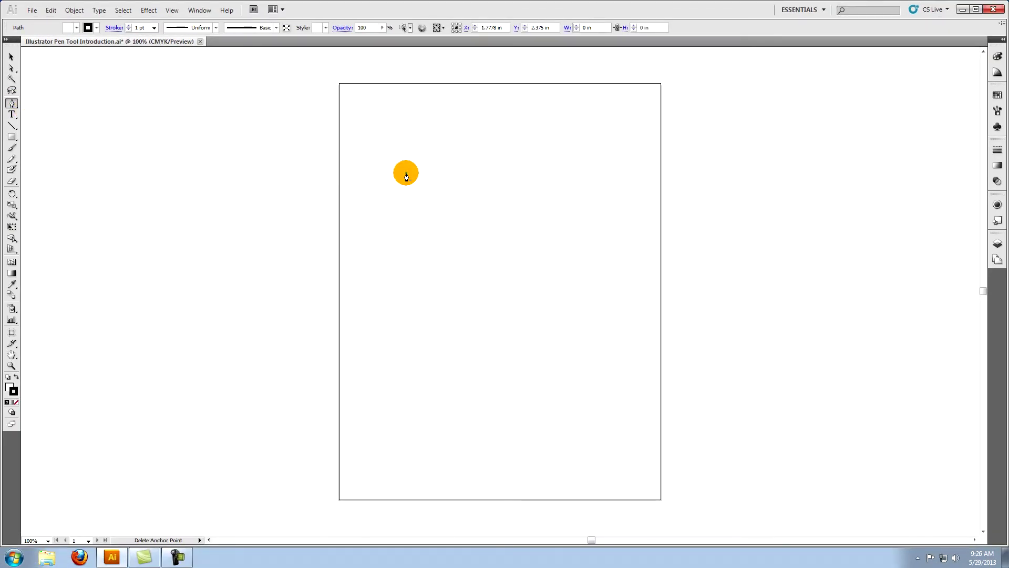
left_click(563, 173)
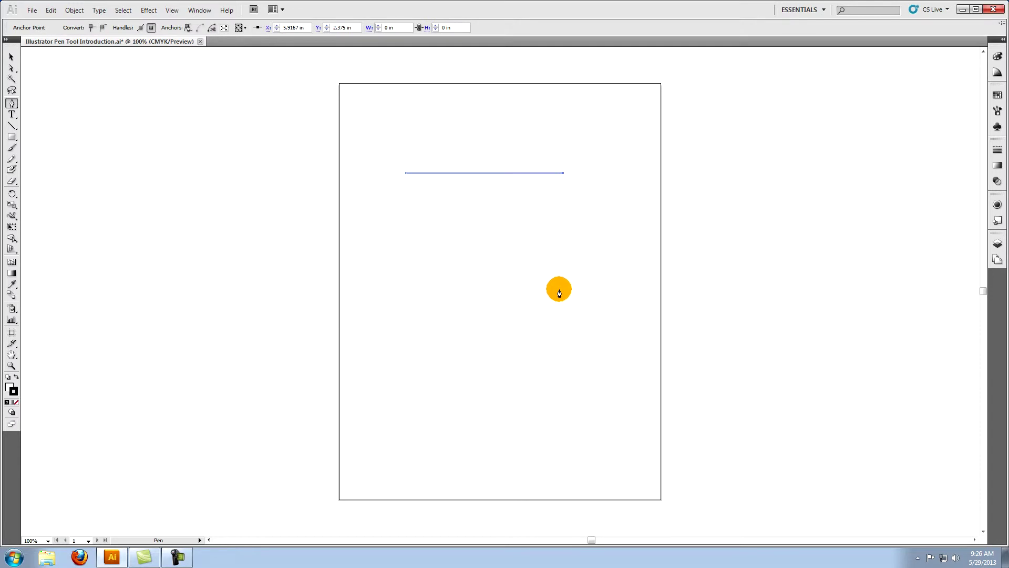
left_click(560, 289, "shift")
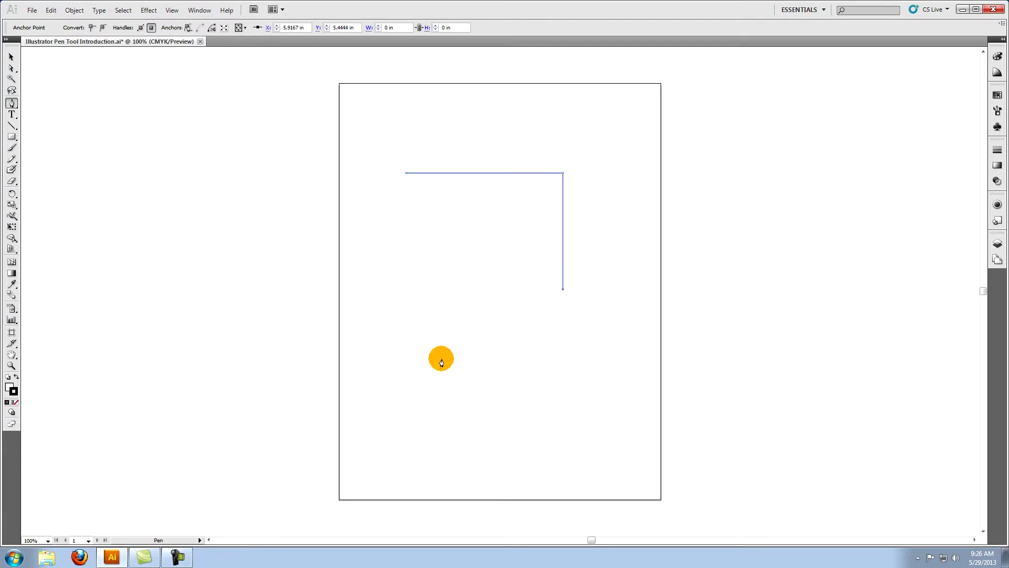
left_click(380, 297, "shift")
left_click(481, 297, "shift")
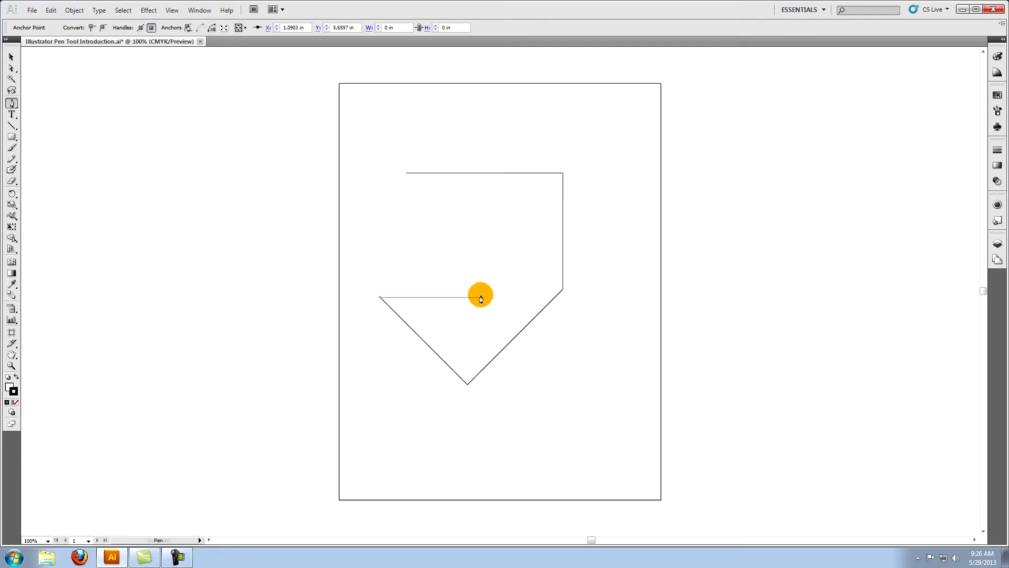
left_click(480, 235, "shift")
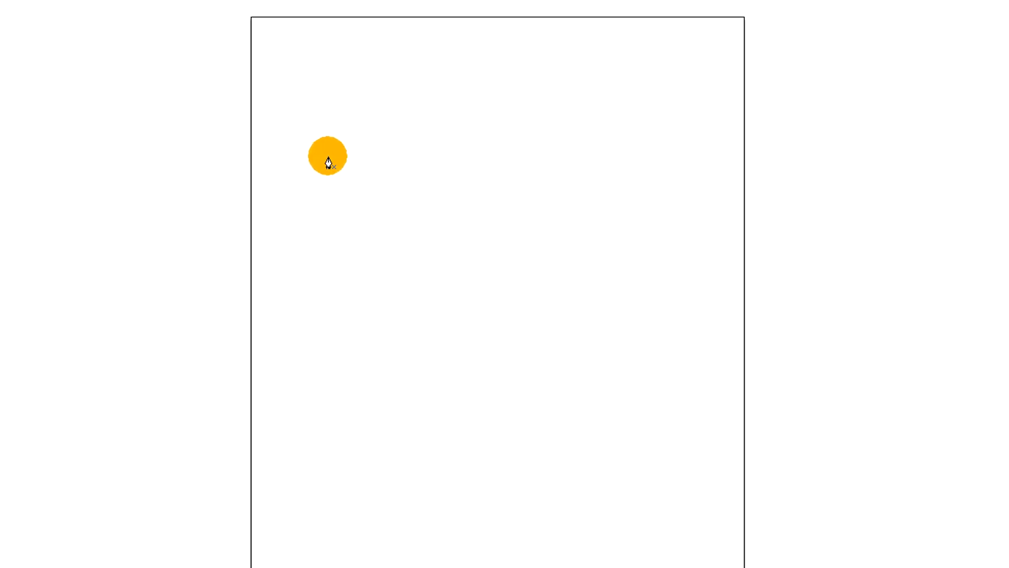
Draw a curved Pen path with a corner start anchor, a smooth middle anchor with handles angled up and right, and a third end anchor
left_click(389, 174)
left_click(542, 265)
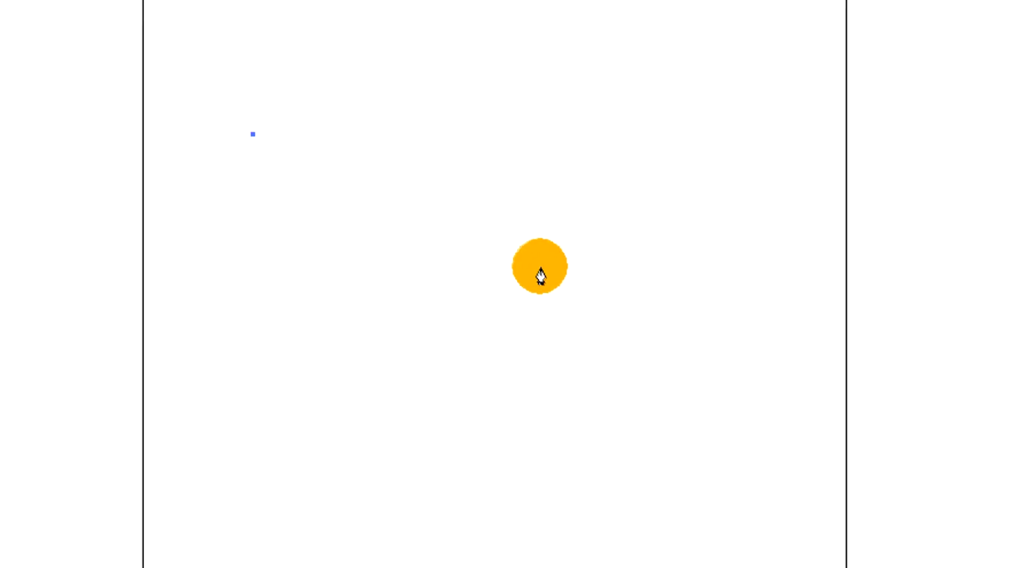
left_click_drag(542, 265, 698, 186)
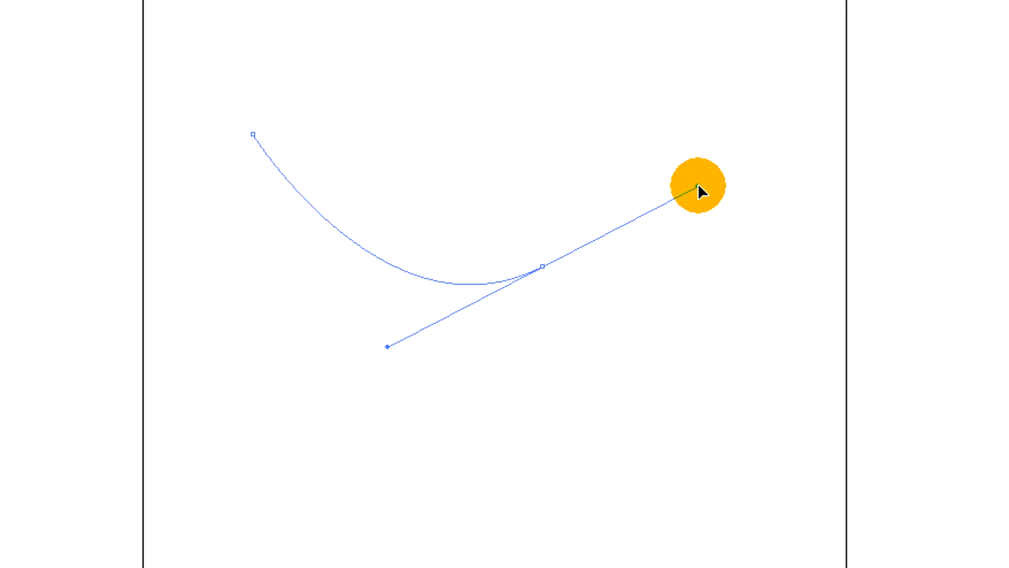
left_click_drag(698, 186, 710, 141)
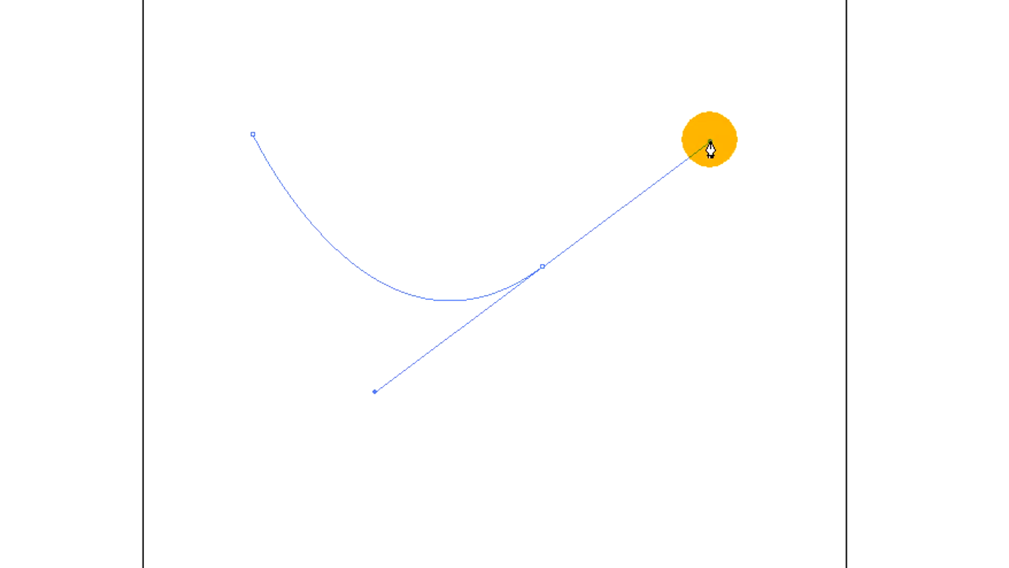
left_click_drag(709, 141, 709, 141)
left_click(421, 157)
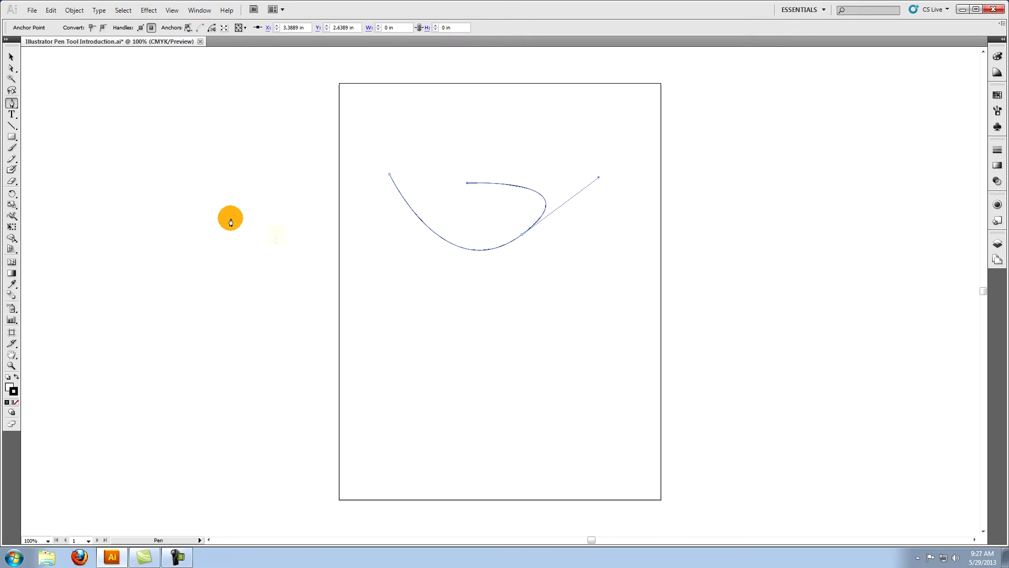
Reposition the curve's three anchors with Direct Selection: middle anchor down and right, end anchor up and right, start anchor slightly inward
left_click(11, 68)
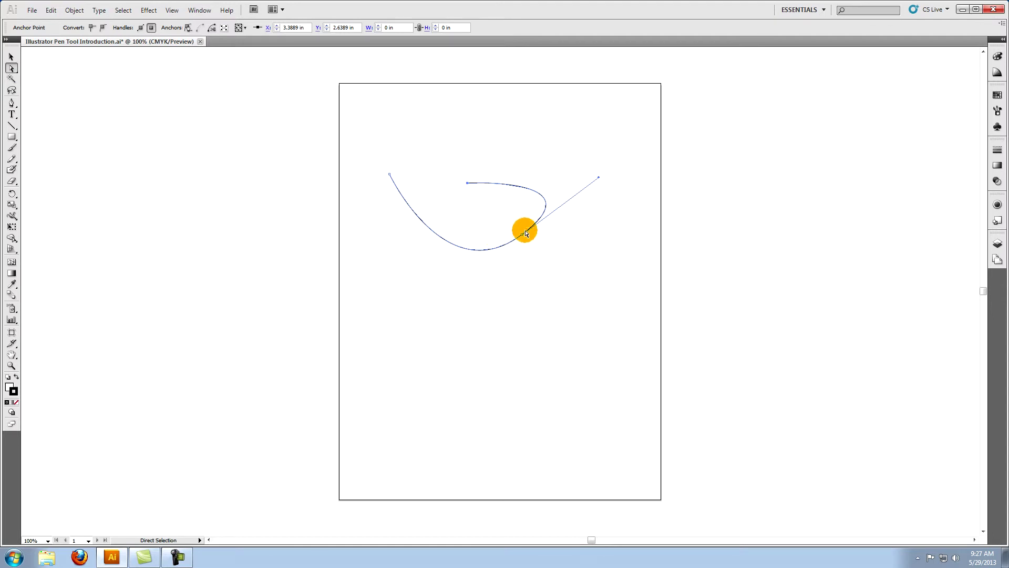
left_click_drag(523, 237, 561, 258)
left_click_drag(467, 183, 521, 124)
left_click_drag(390, 173, 431, 192)
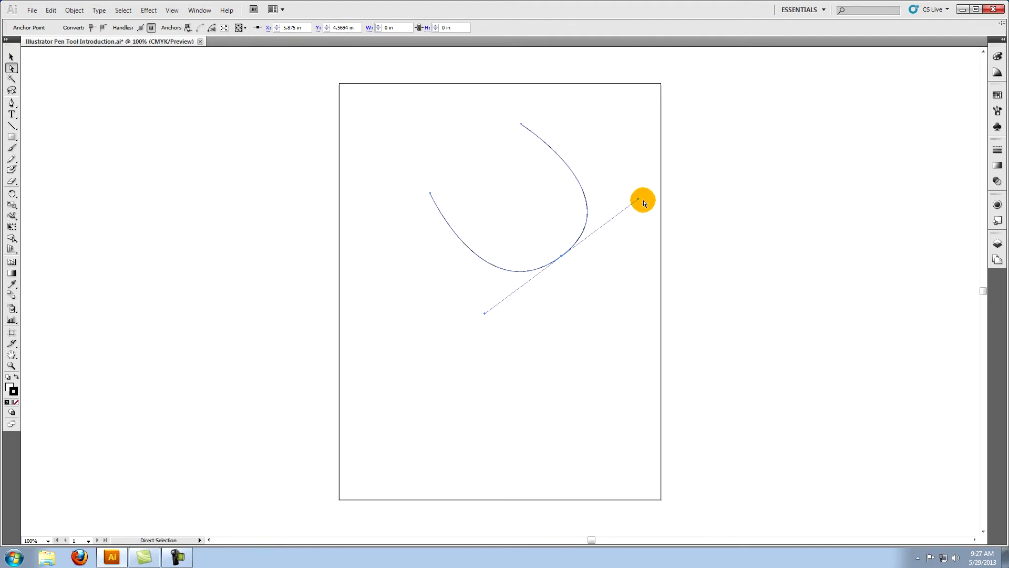
Reshape the curve by swinging the middle anchor's upper handle left, moving the start and middle anchors, and adjusting a direction handle
left_click_drag(637, 200, 495, 205)
left_click_drag(429, 192, 391, 302)
left_click_drag(561, 256, 486, 248)
left_click_drag(560, 313, 556, 296)
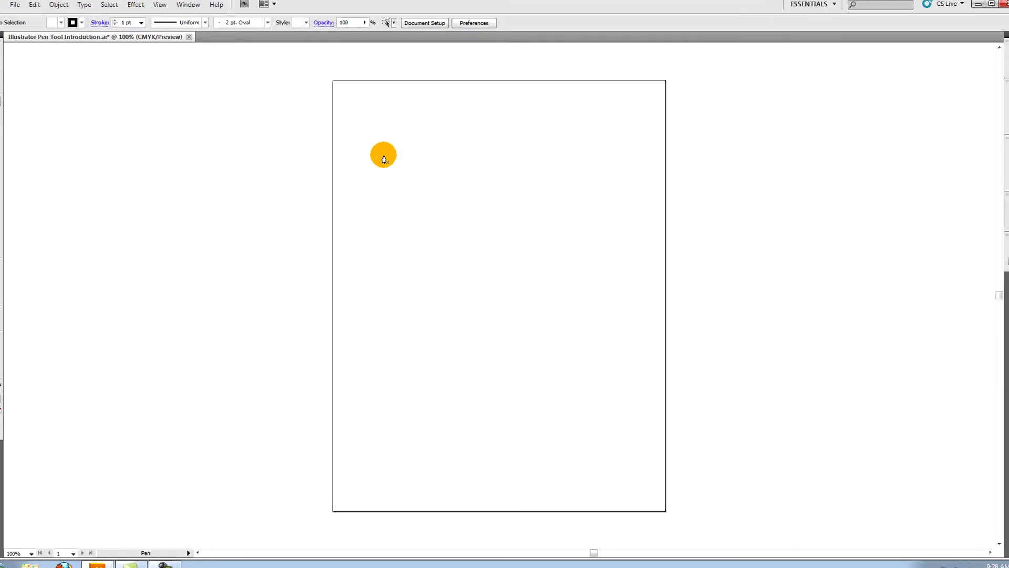
Start a new curved Pen path with a corner anchor, a smooth anchor with vertical handles, and a lower-left smooth anchor with 45-degree handles
left_click(389, 154)
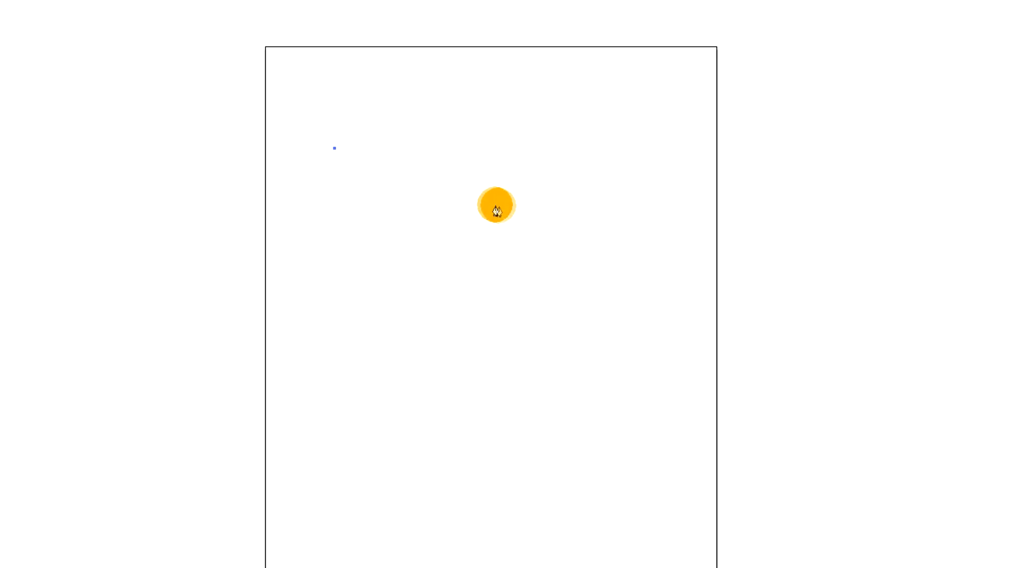
left_click(502, 202)
left_click_drag(489, 221, 489, 405)
left_click_drag(324, 386, 214, 483)
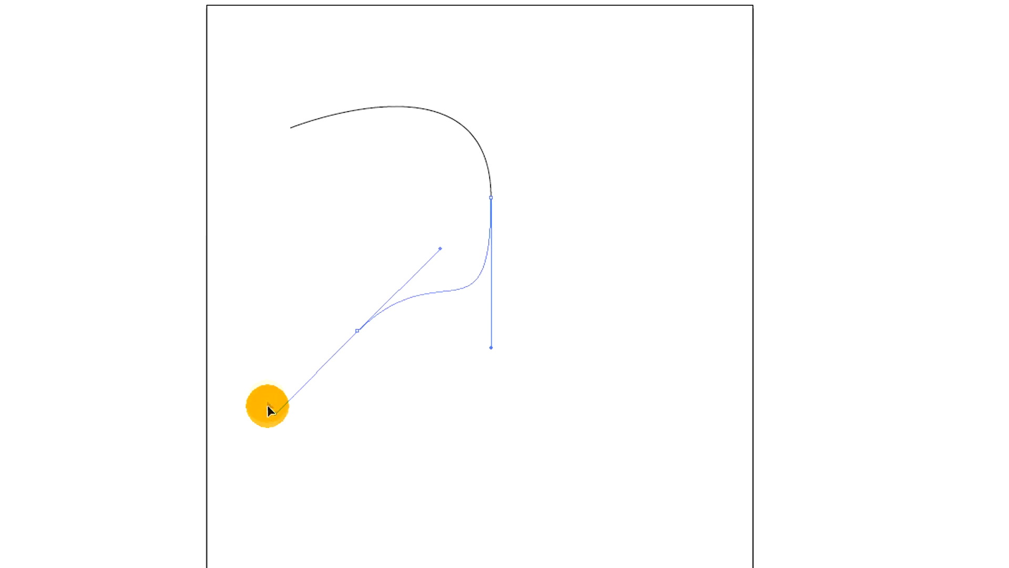
left_click_drag(268, 406, 216, 348)
left_click_drag(288, 290, 354, 360)
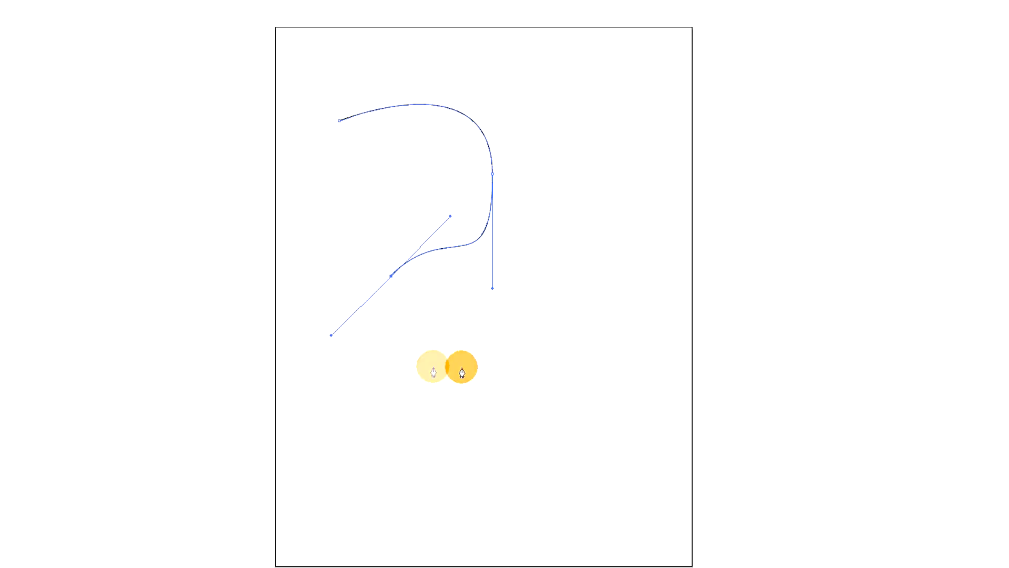
Extend the curve with three smooth anchors: horizontal handles at the bottom, 45-degree handles on the right, and horizontal handles at the upper right
left_click_drag(470, 371, 608, 369)
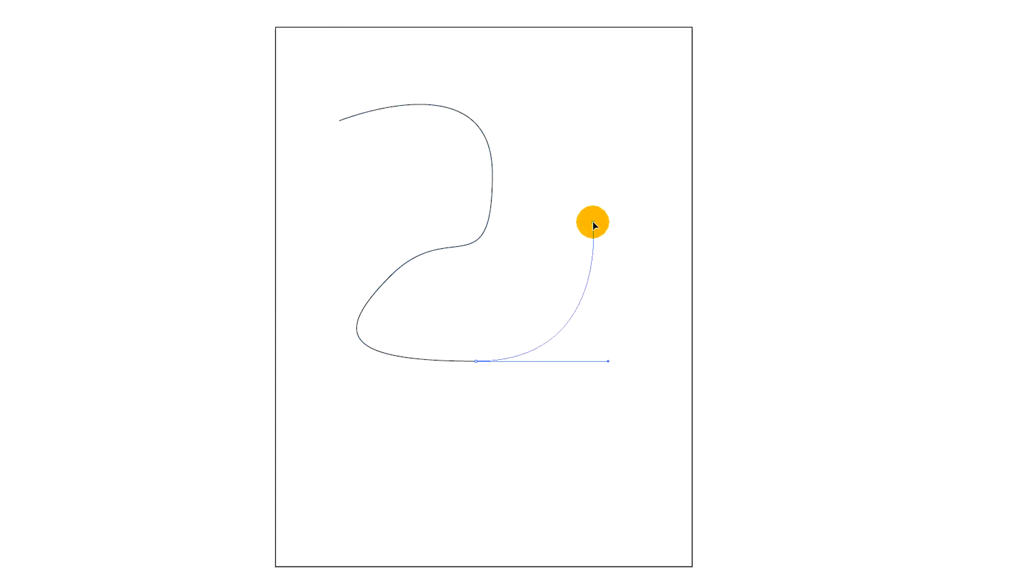
left_click_drag(593, 221, 593, 113)
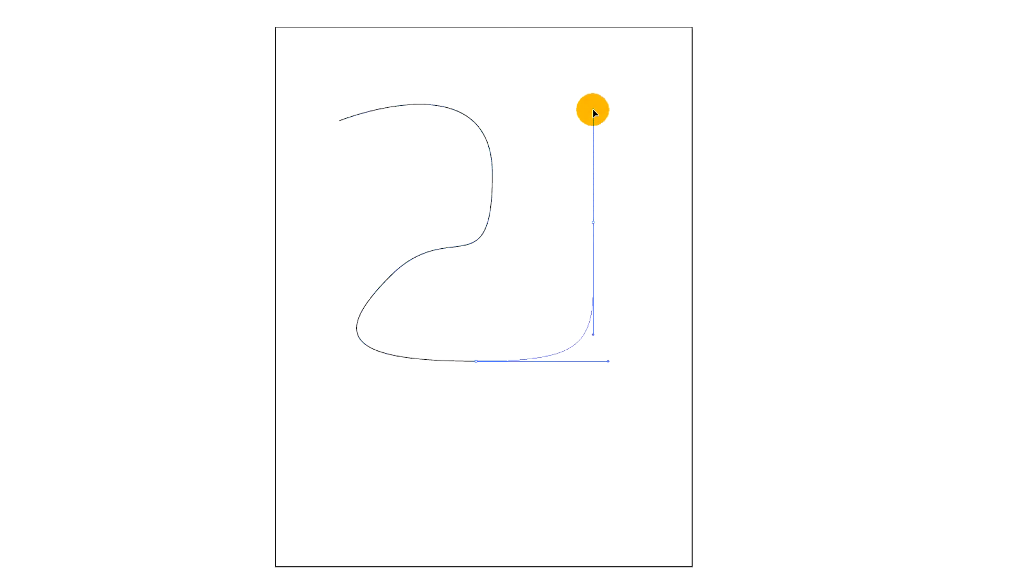
left_click_drag(586, 113, 526, 145)
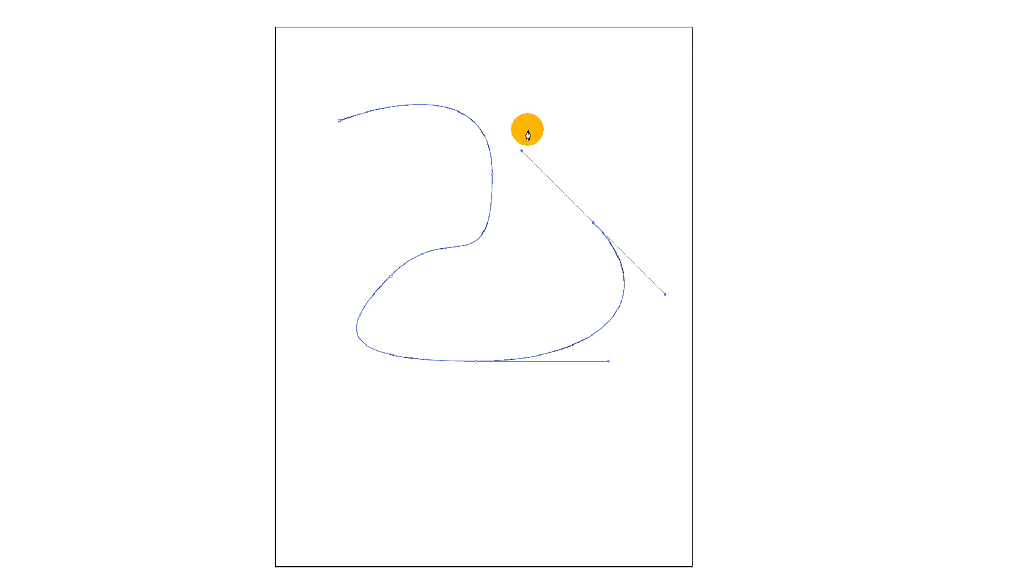
left_click_drag(593, 94, 677, 115)
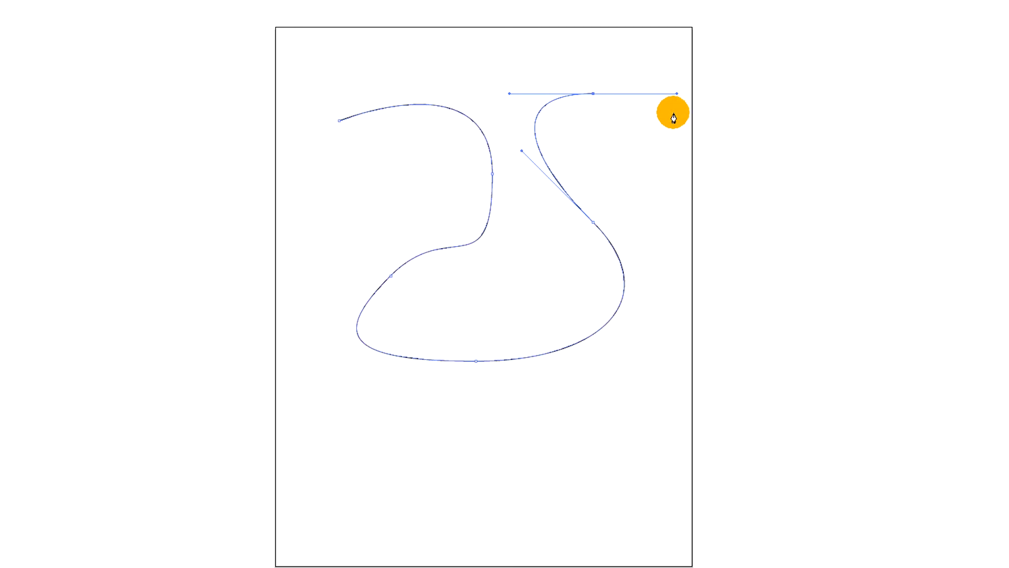